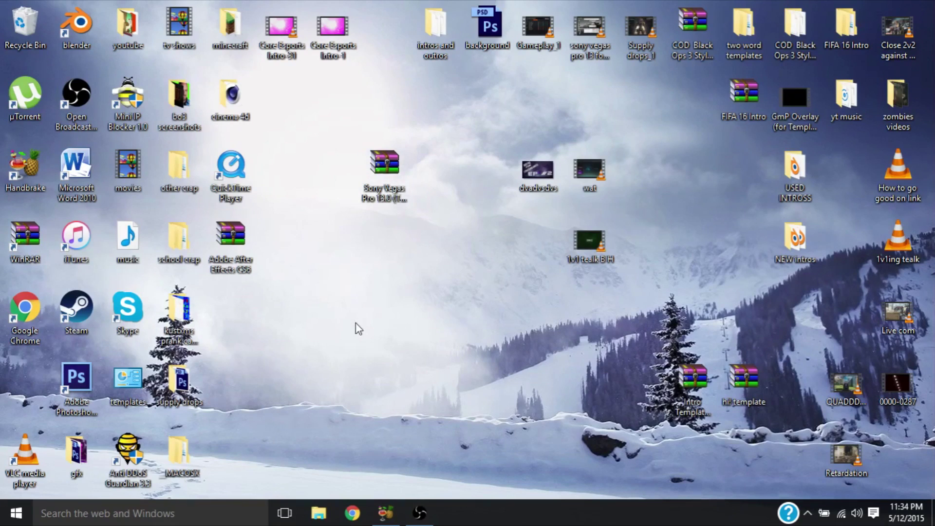
Step: Switch to Chrome and open the MediaFire page for Sony Vegas Pro 13.0 (TrueSpoon).zip from the copied link
click(347, 520)
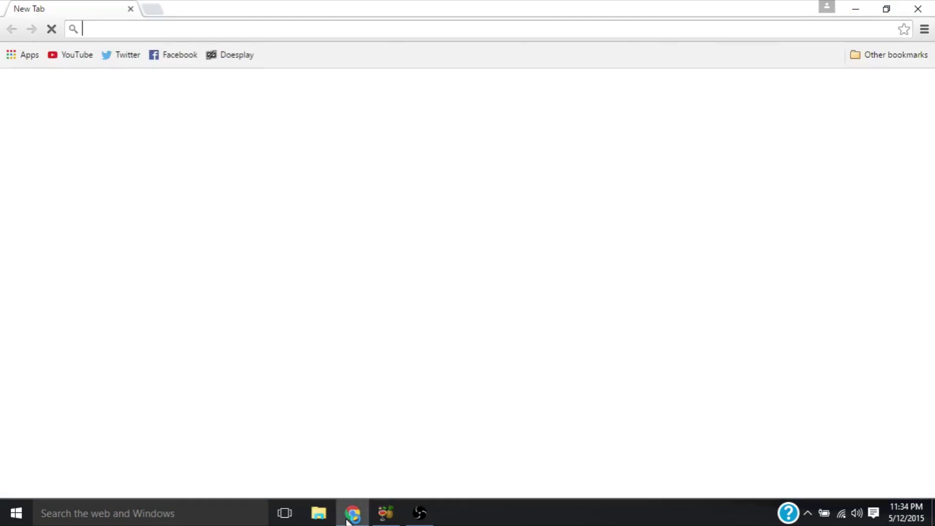
right_click(354, 30)
click(381, 97)
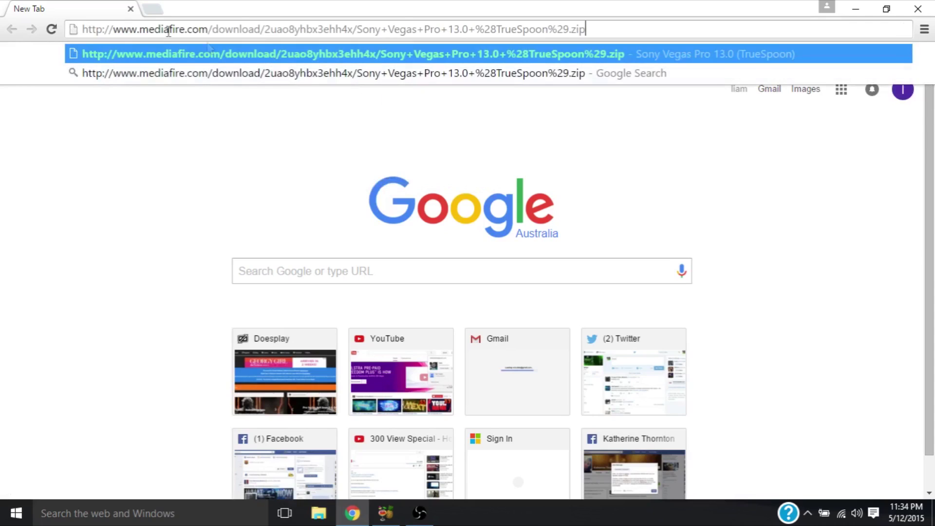
click(600, 46)
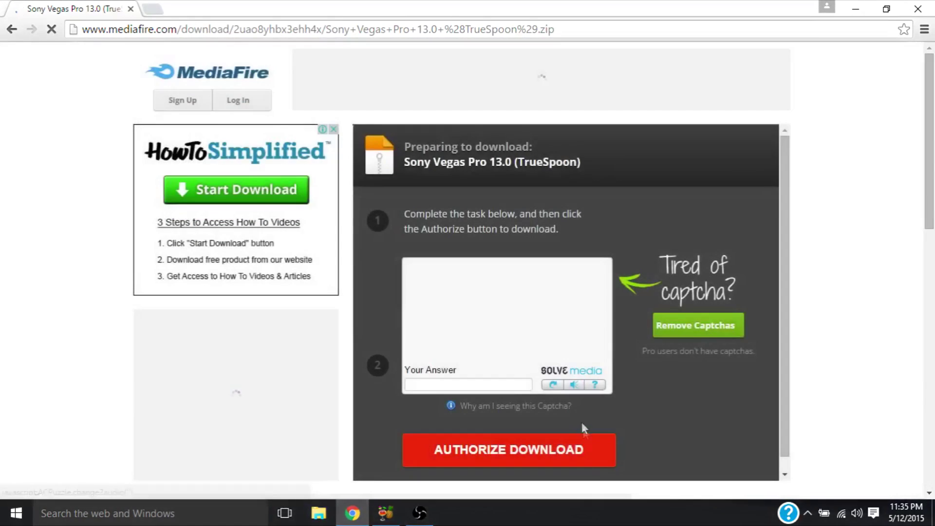
Step: Answer the captcha on the MediaFire page and authorize the Sony Vegas Pro 13.0 (TrueSpoon) download
click(501, 322)
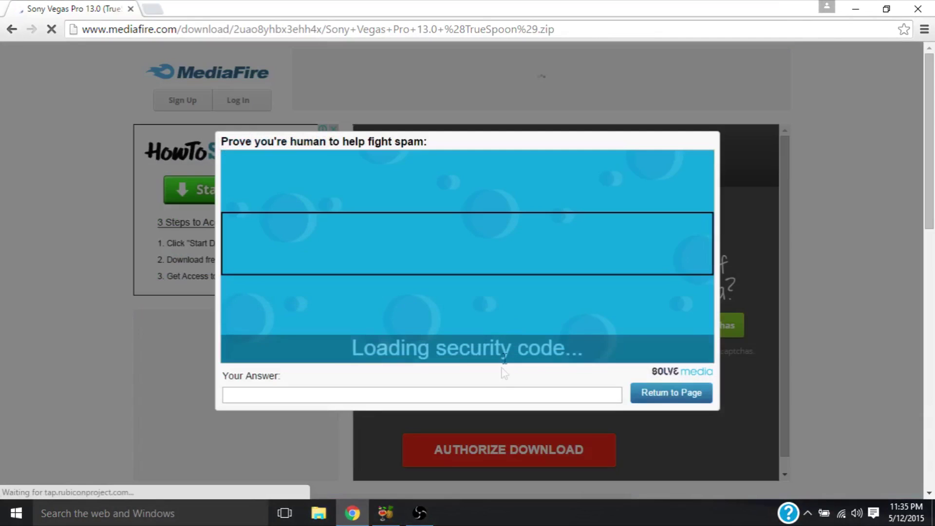
click(508, 393)
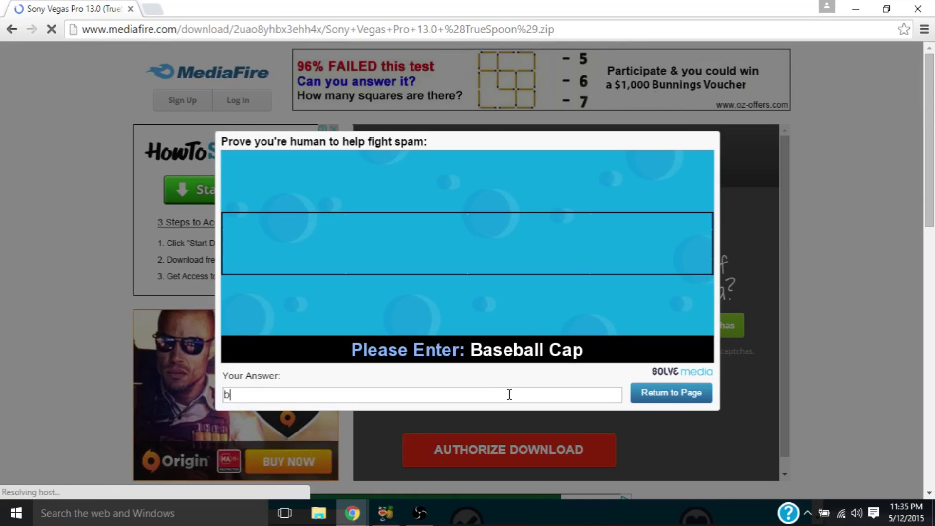
text(aseball cap)
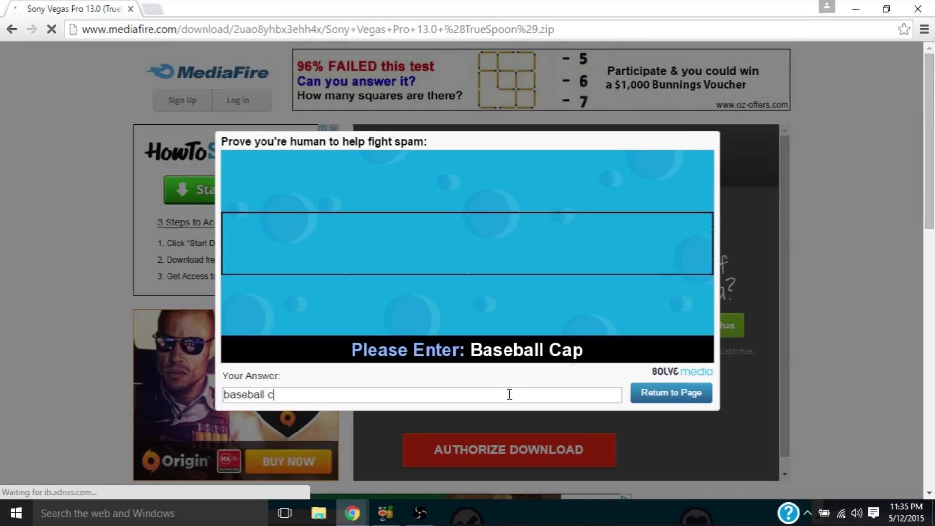
click(682, 394)
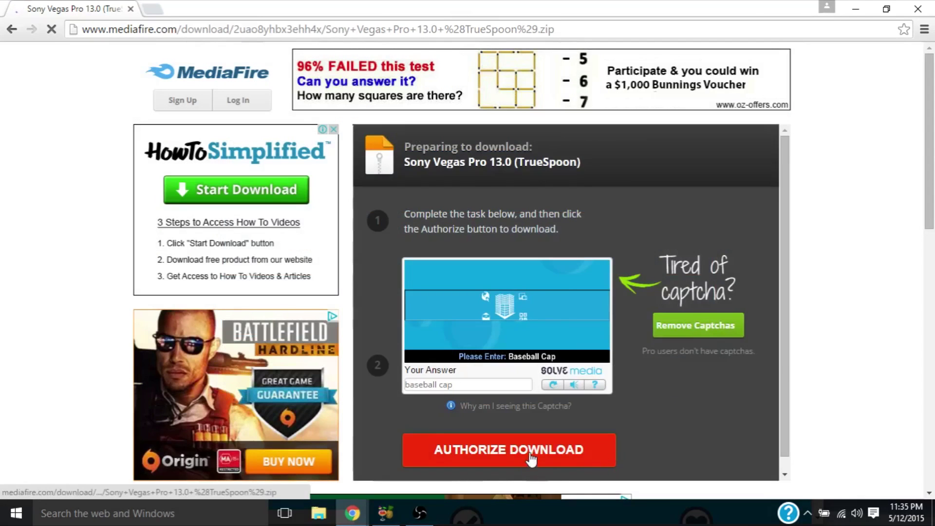
click(468, 451)
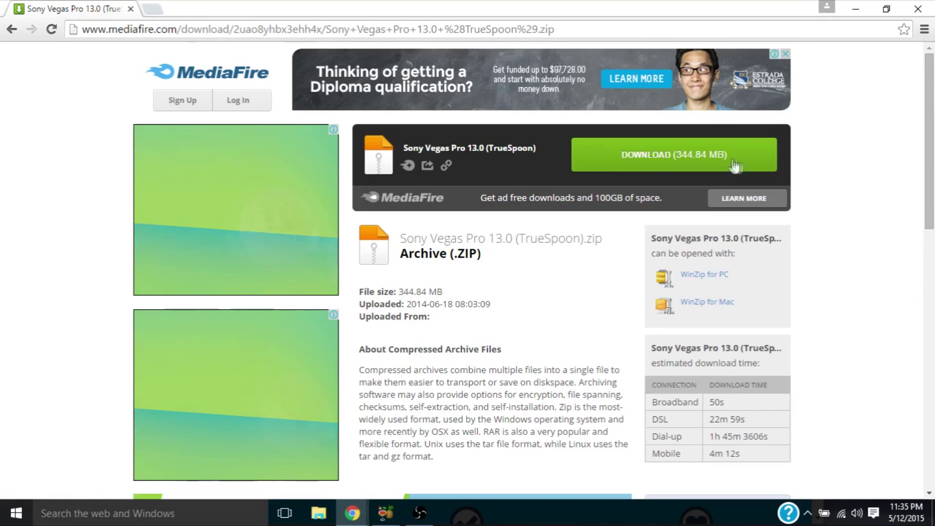
Step: Return to the desktop and extract the Sony Vegas Pro 13.0 (TrueSpoon) archive in place
click(855, 9)
click(816, 7)
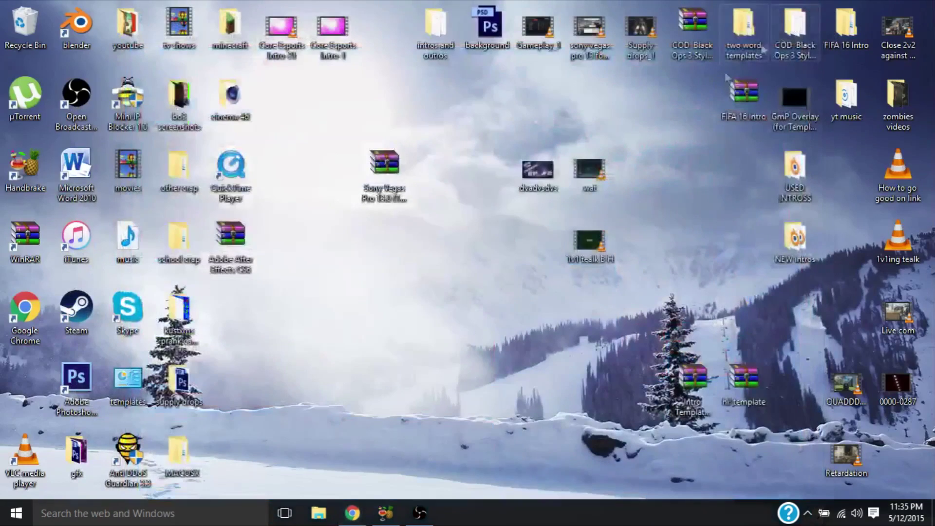
drag(341, 139, 414, 244)
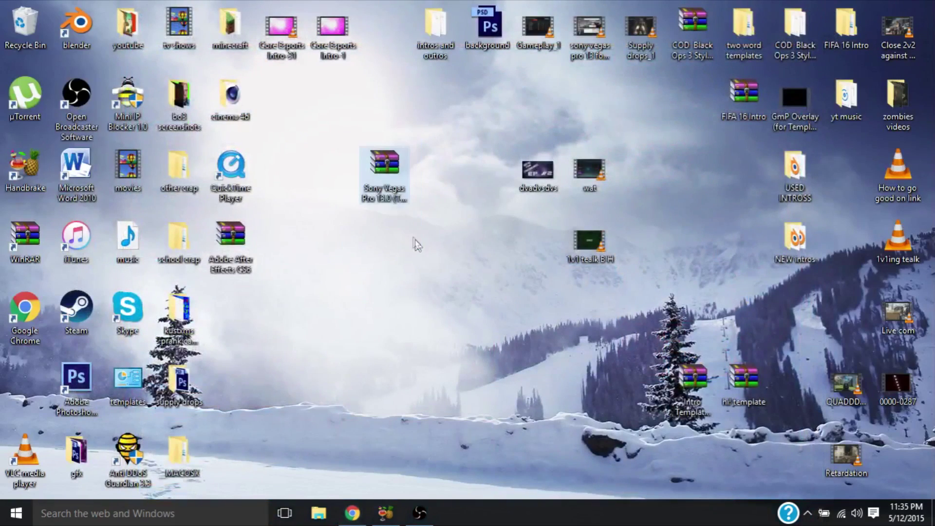
click(312, 251)
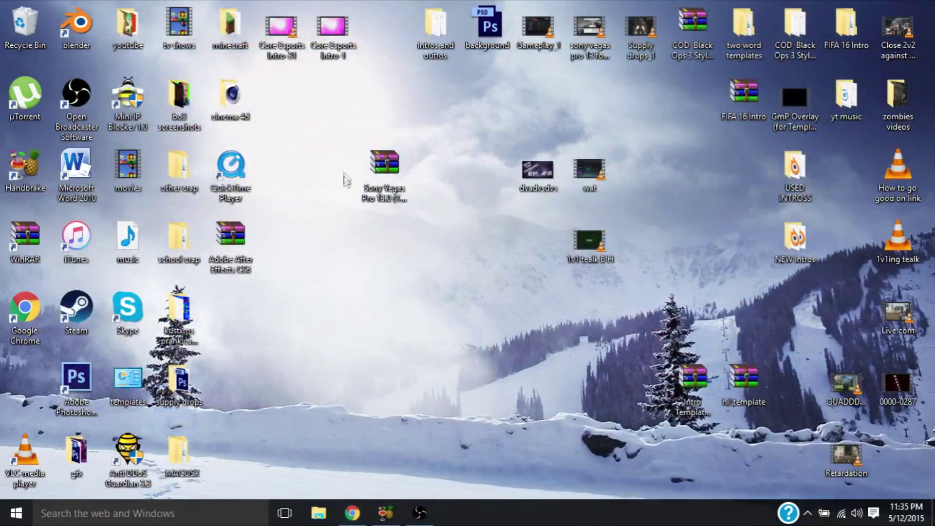
right_click(395, 170)
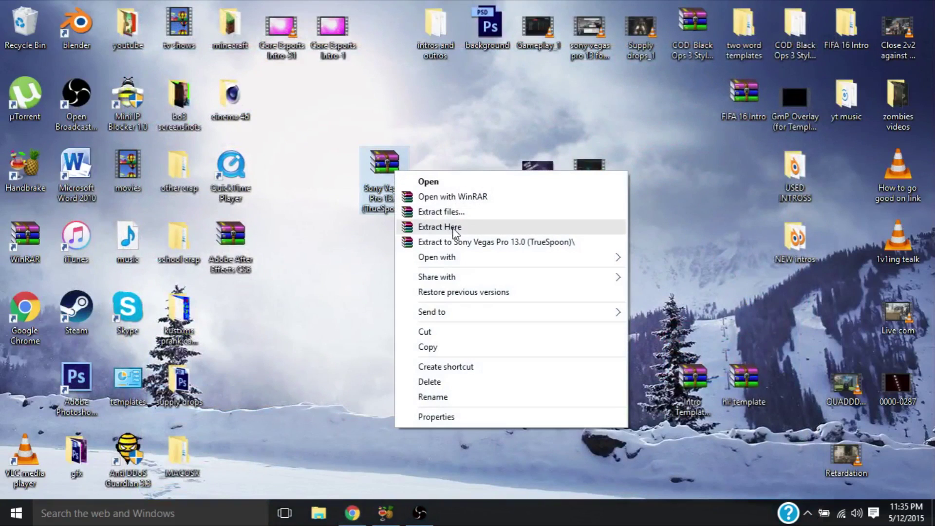
click(454, 228)
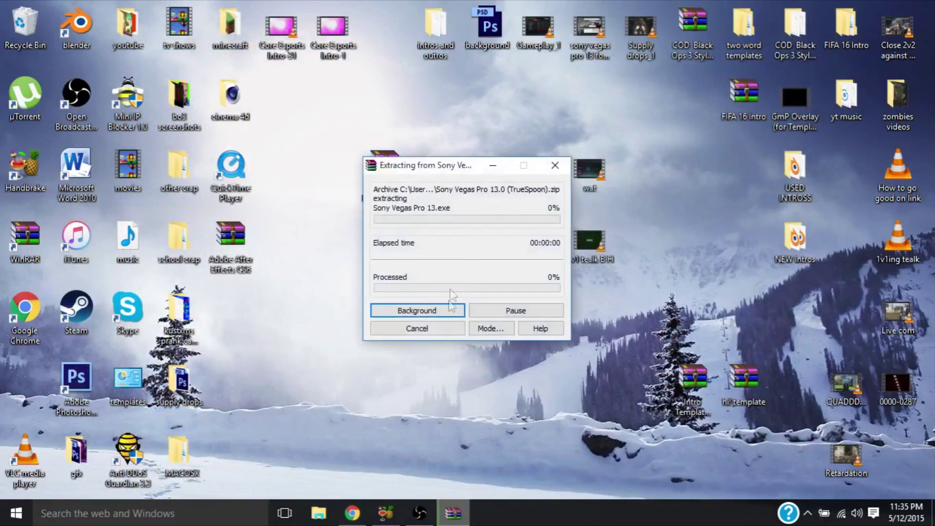
right_click(446, 418)
click(418, 416)
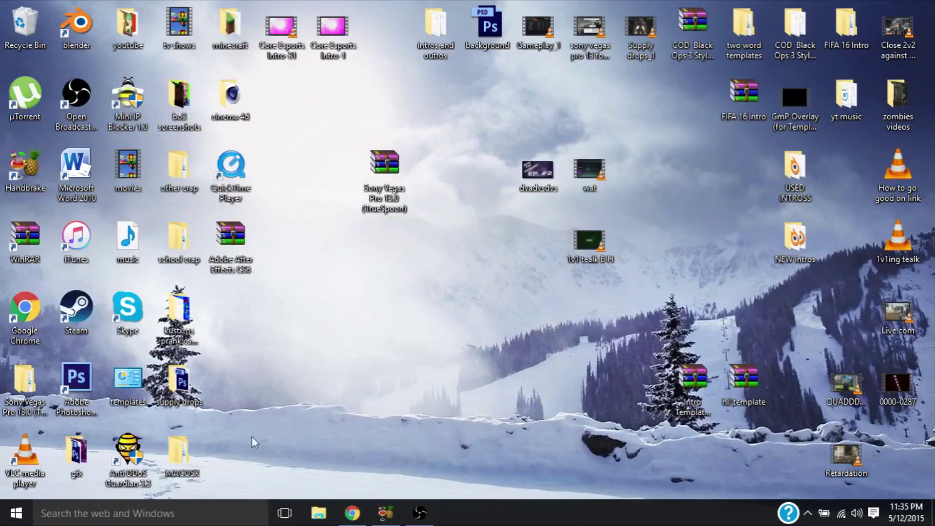
Step: Place the extracted Sony Vegas Pro 13.0 (TrueSpoon) folder directly below its archive on the desktop and open it
drag(24, 387, 333, 317)
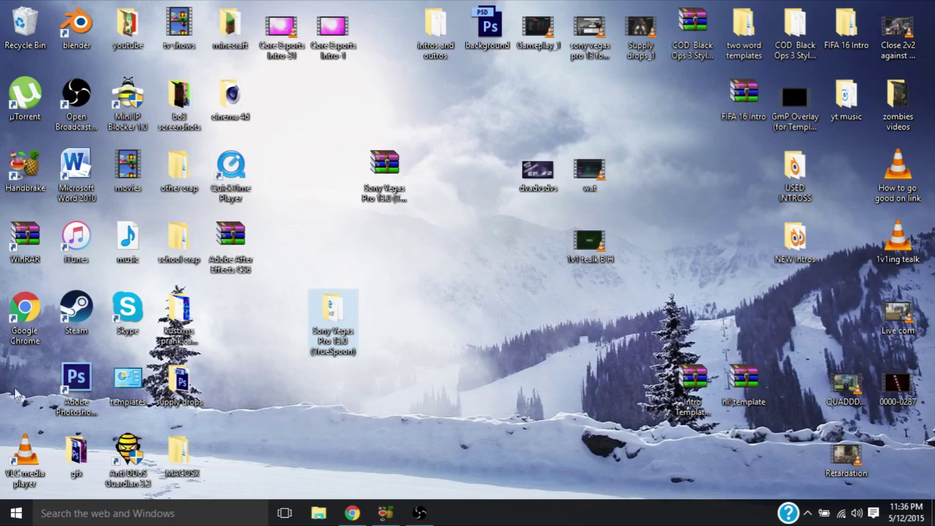
drag(333, 312, 385, 241)
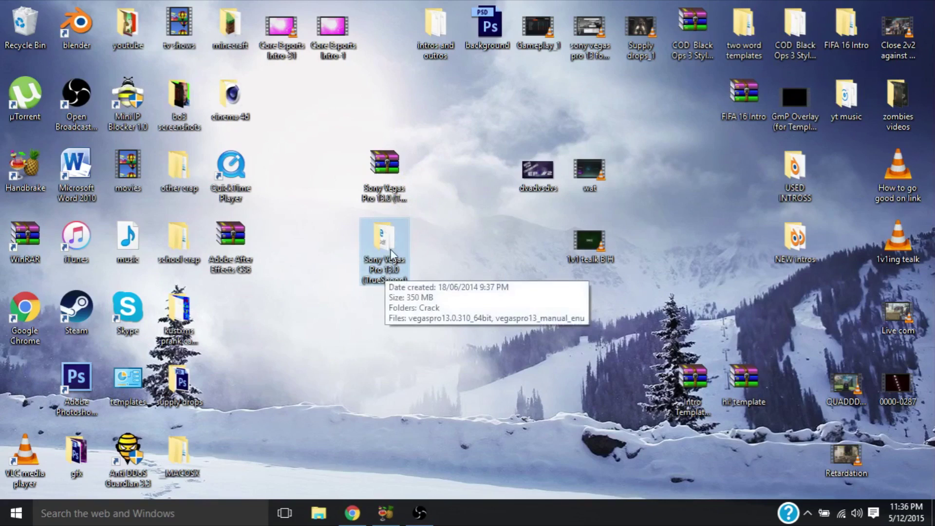
double_click(392, 278)
drag(265, 274, 246, 304)
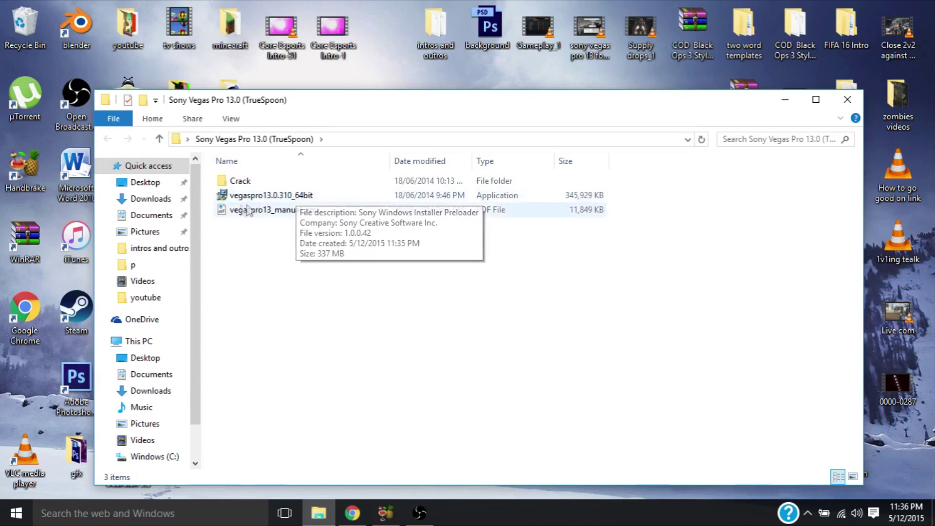
Step: Start the vegaspro13.0.310_64bit installer and choose to install the current version instead of the newer one
double_click(244, 200)
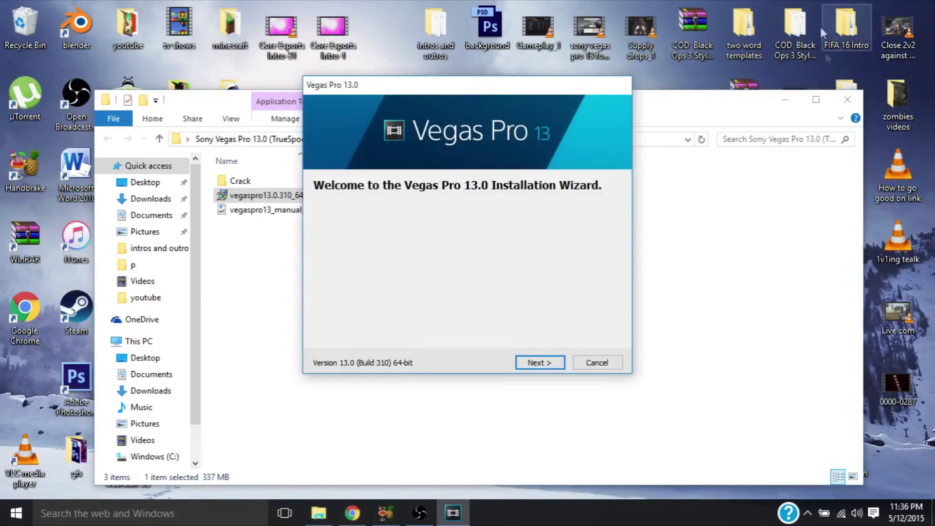
click(541, 363)
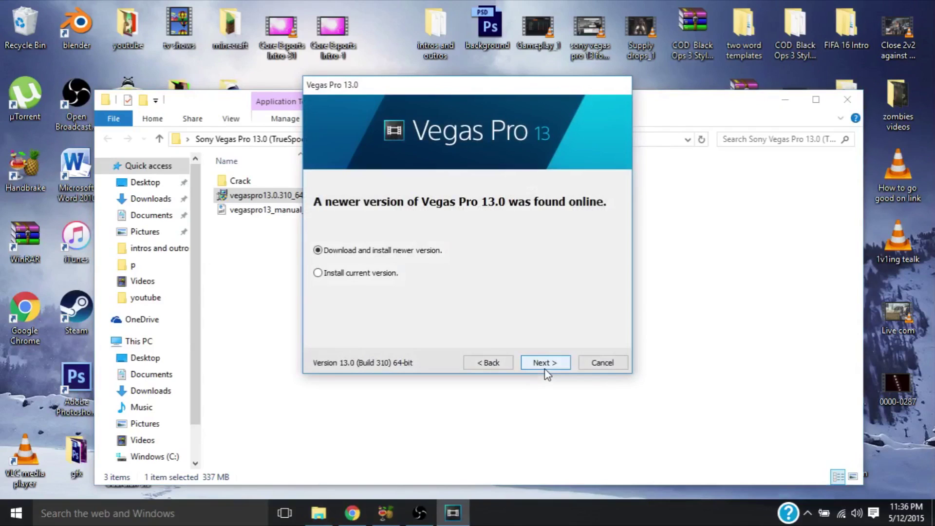
click(319, 273)
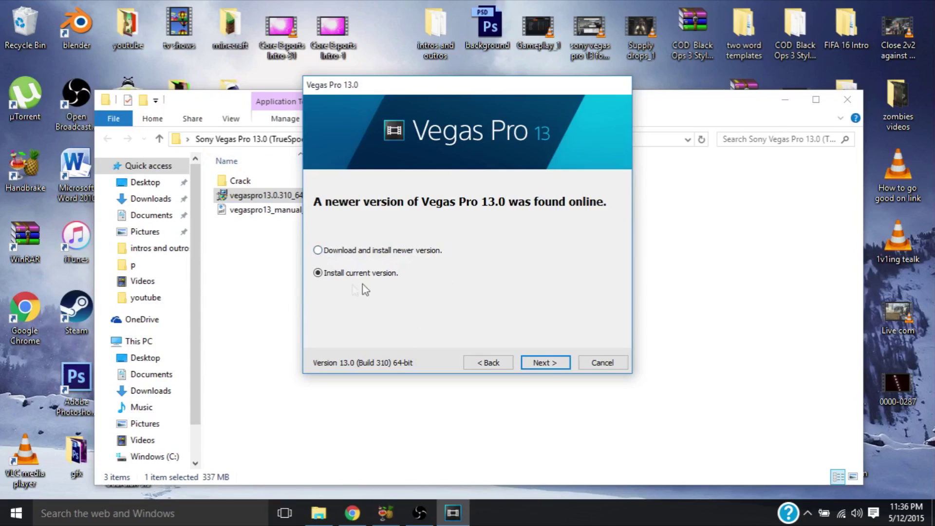
click(547, 365)
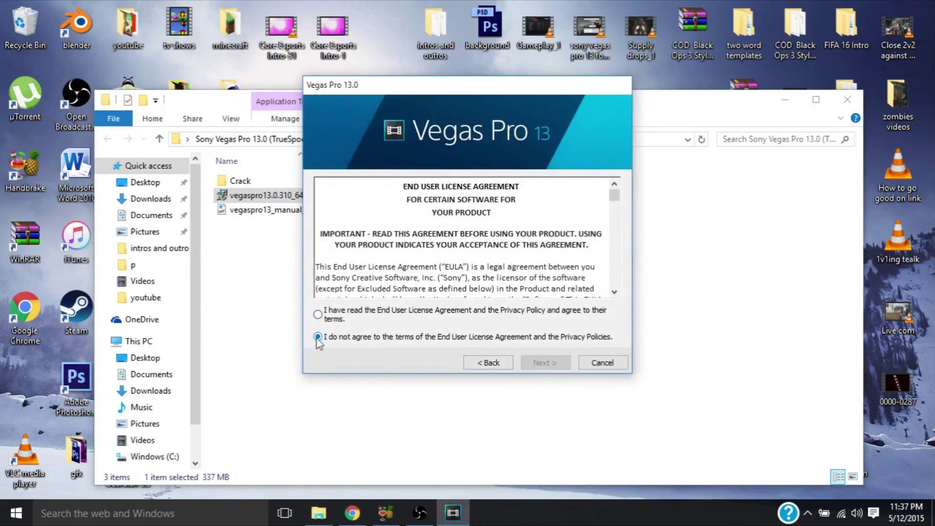
Step: Accept the license agreement and complete the Vegas Pro 13.0 installation in the default folder with a desktop shortcut
click(318, 314)
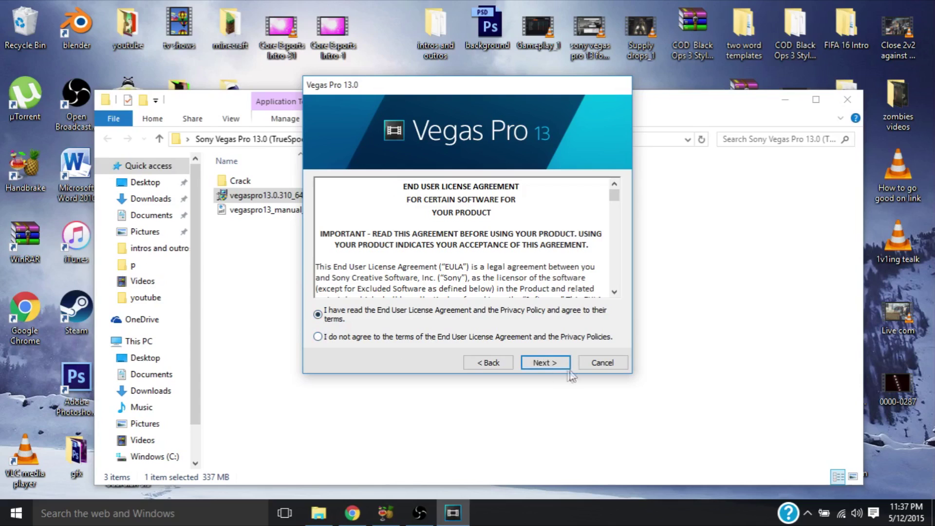
click(550, 362)
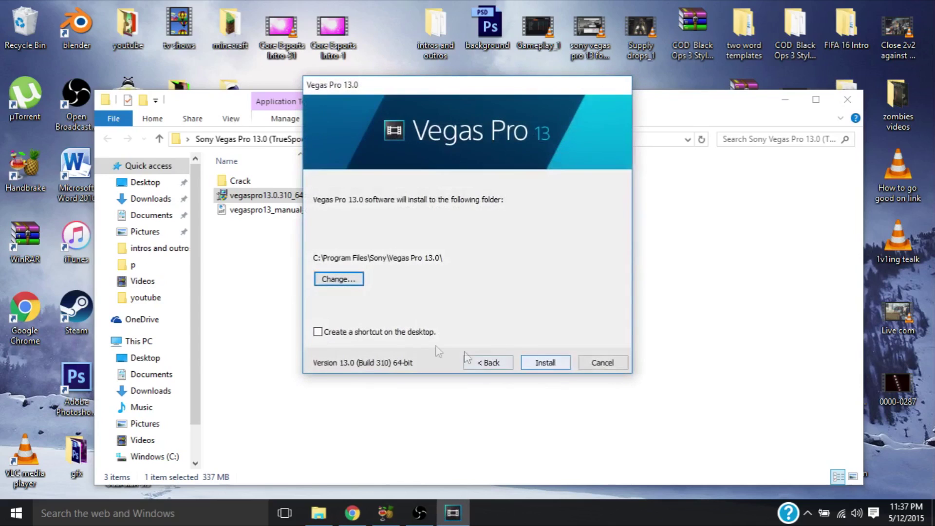
click(318, 332)
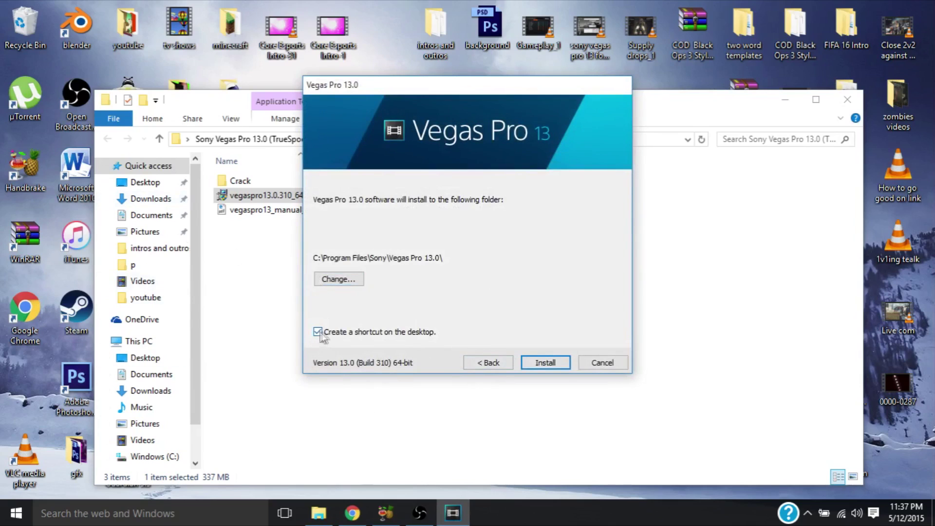
click(553, 364)
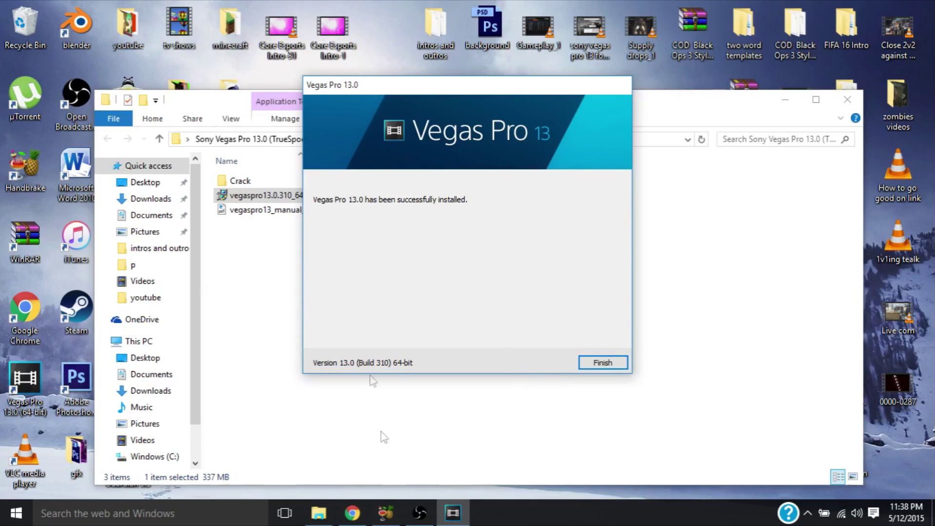
click(614, 364)
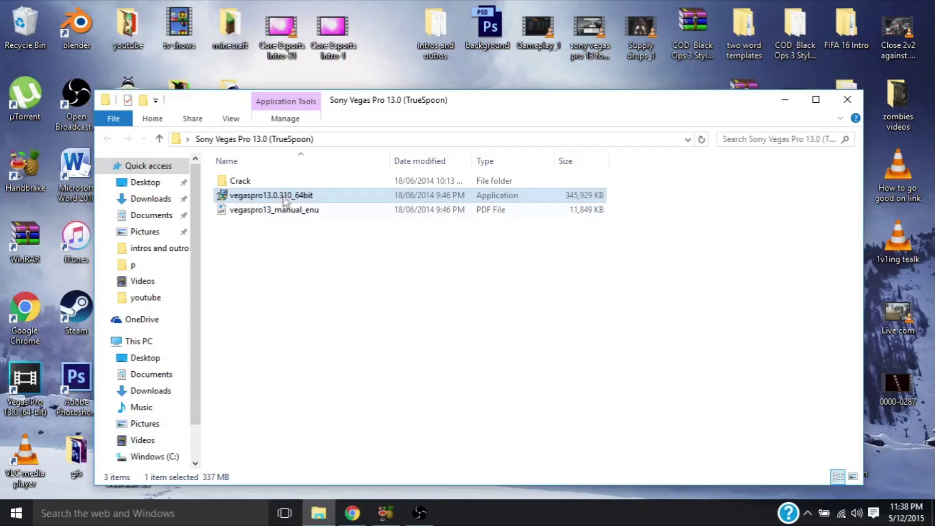
Step: Run Sony Vegas Pro 13 from the Crack folder, apply its patch, and close the patcher and the folder window
double_click(261, 184)
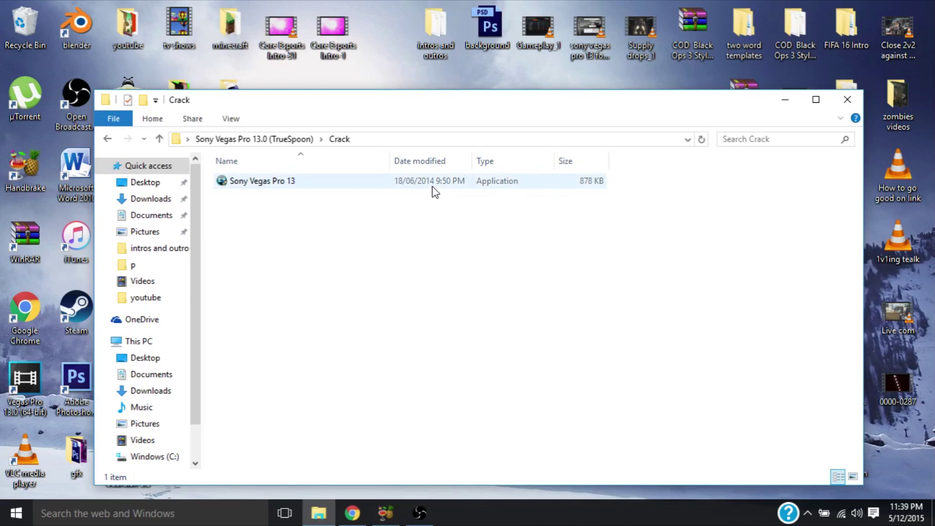
double_click(284, 185)
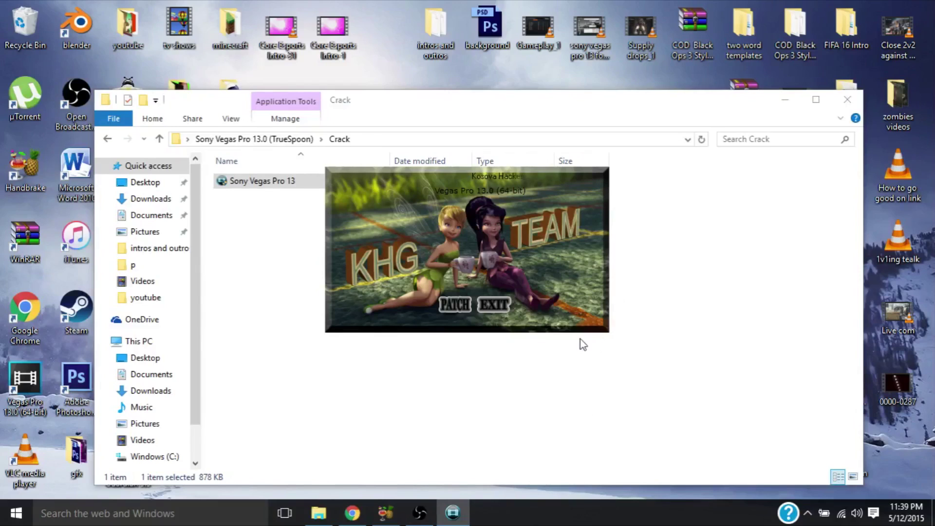
click(455, 306)
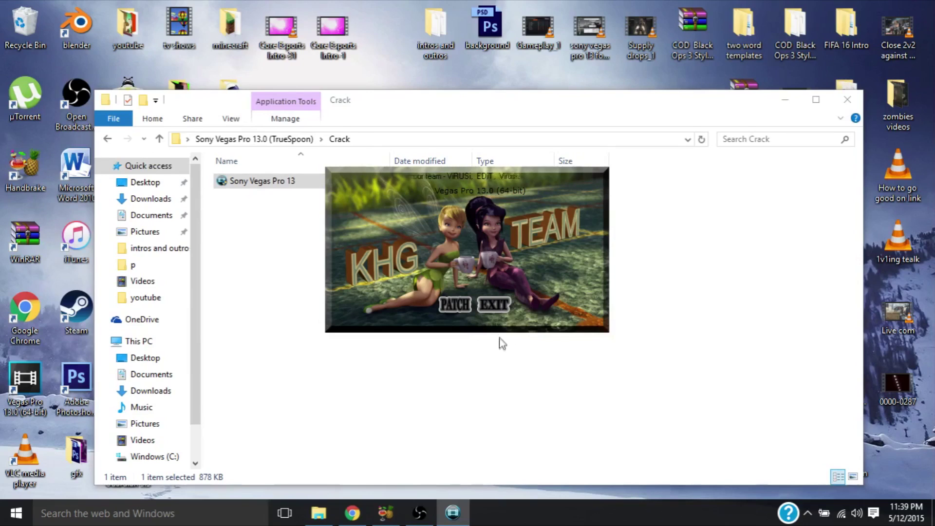
click(493, 304)
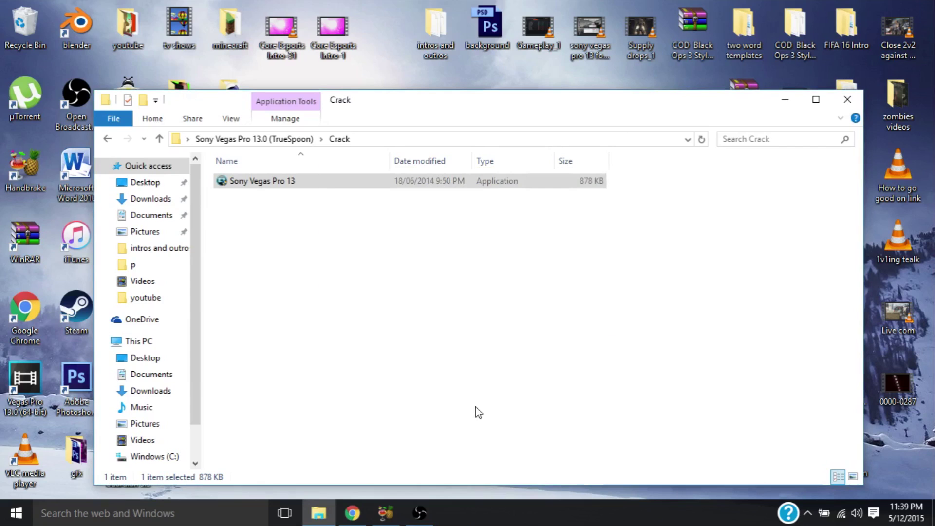
click(848, 100)
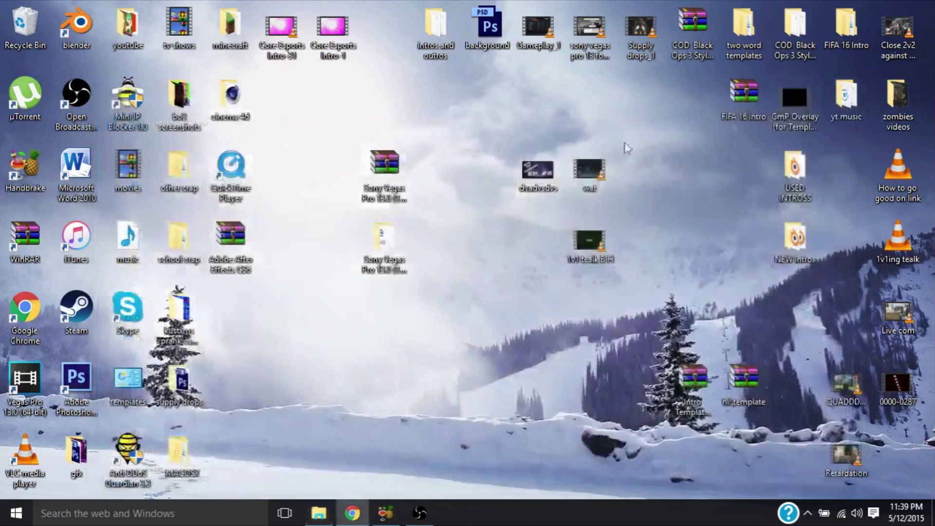
Step: Launch Vegas Pro 13.0 and add the Supply drops_1 video, matching the project video settings to it
double_click(25, 382)
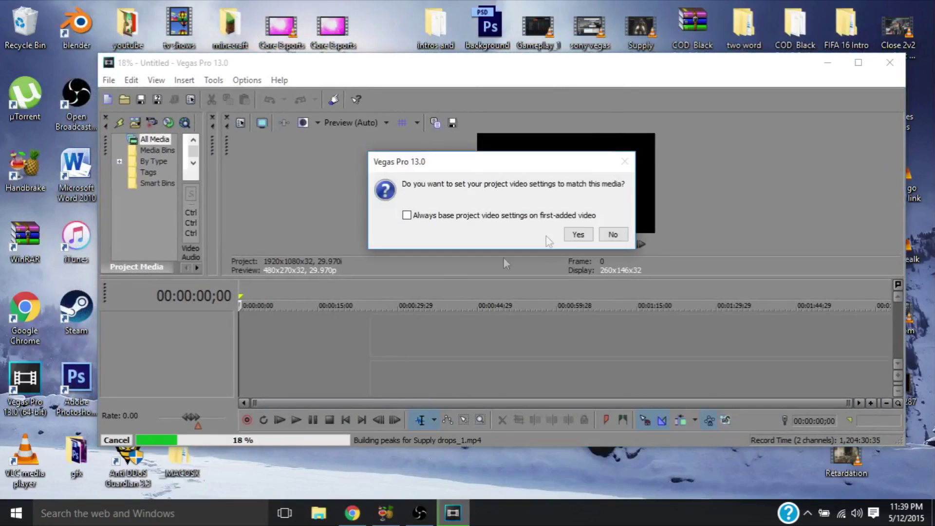
click(578, 234)
Step: Play a short part of the clip from the middle of the timeline, and close Vegas Pro without saving the project
click(437, 331)
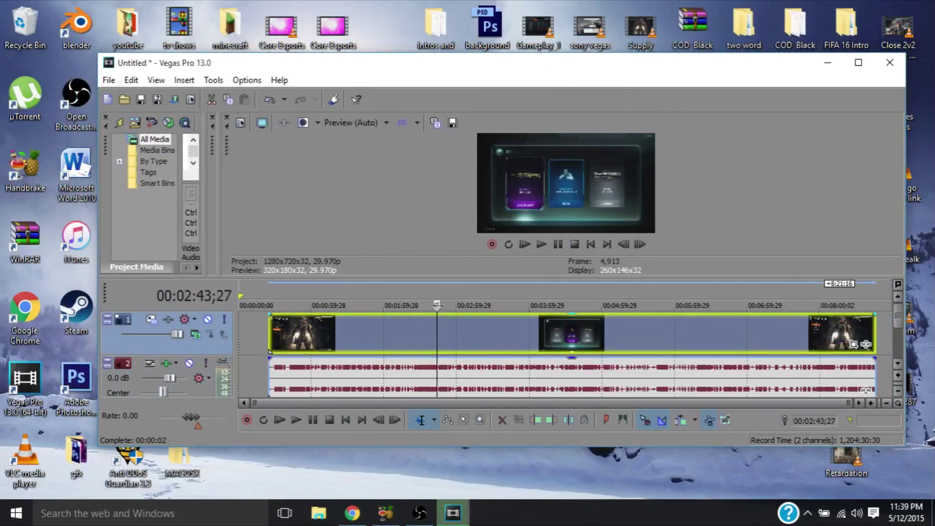
key(space)
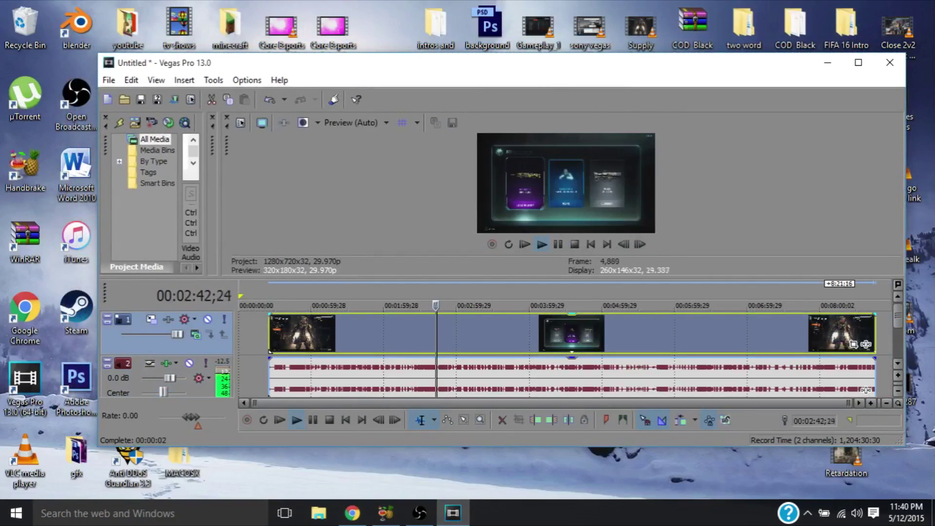
key(Return)
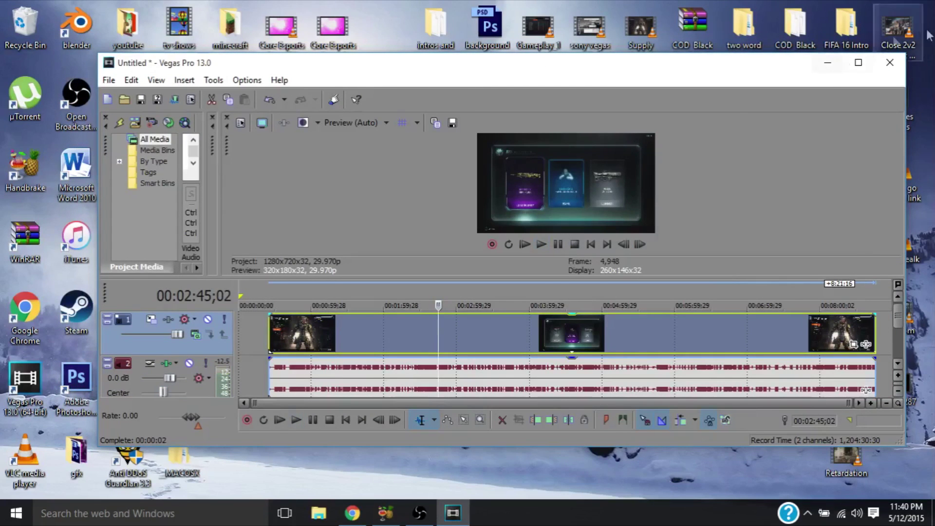
click(890, 63)
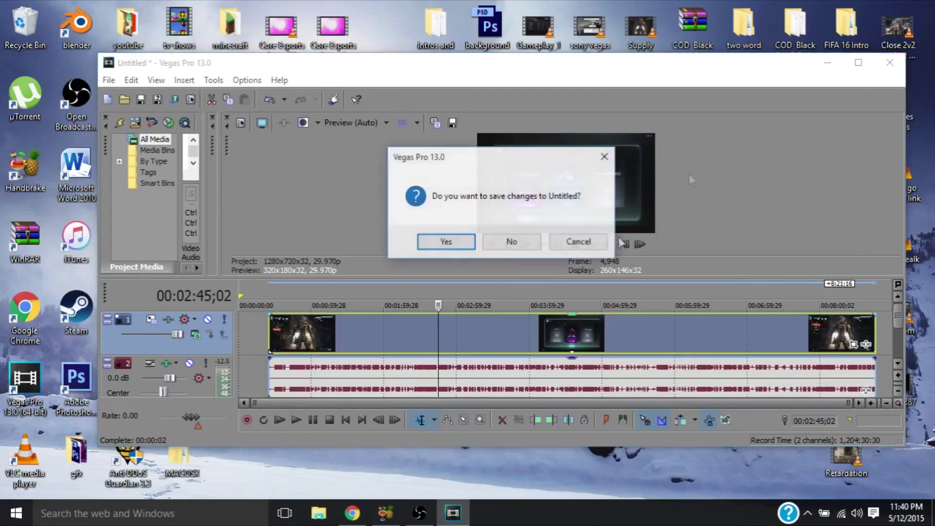
click(511, 242)
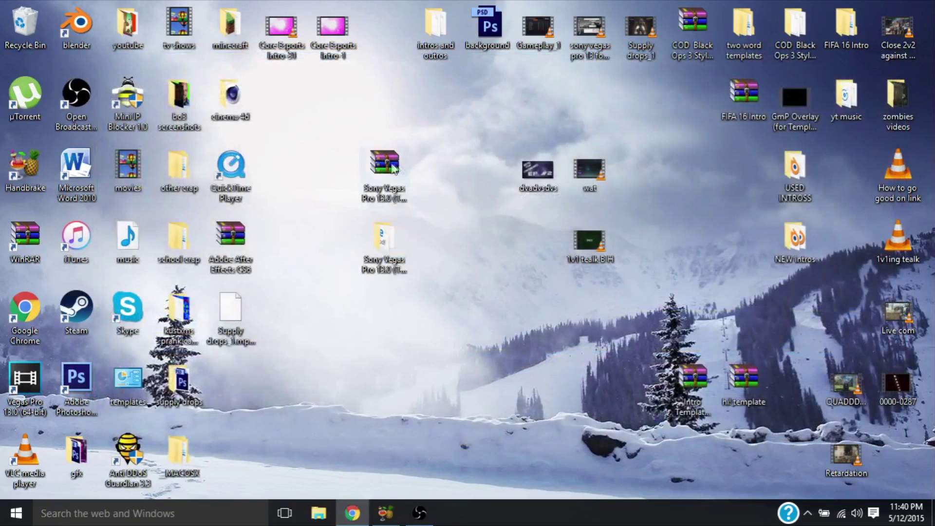